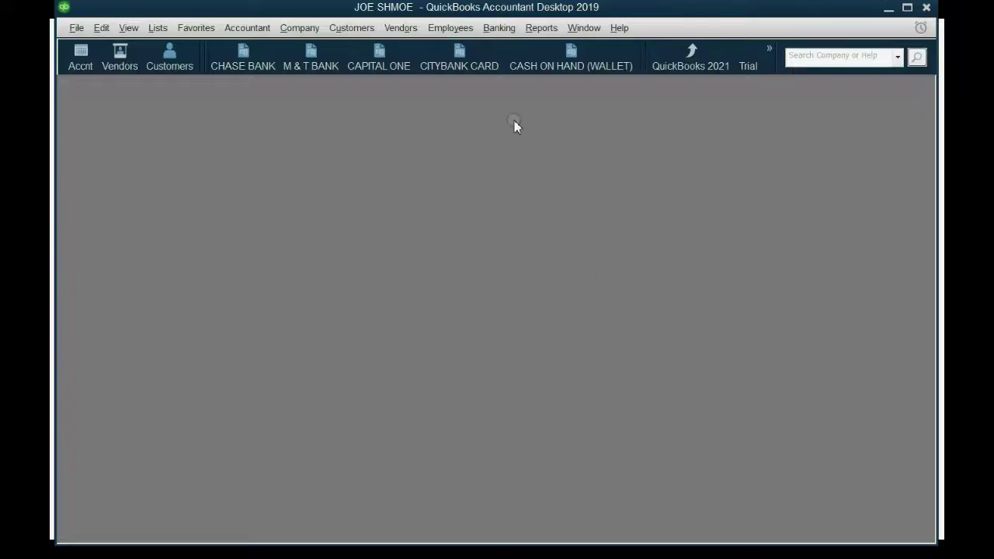
Step: Start Chase Bank check number 6 dated 10/10/2016
click(499, 27)
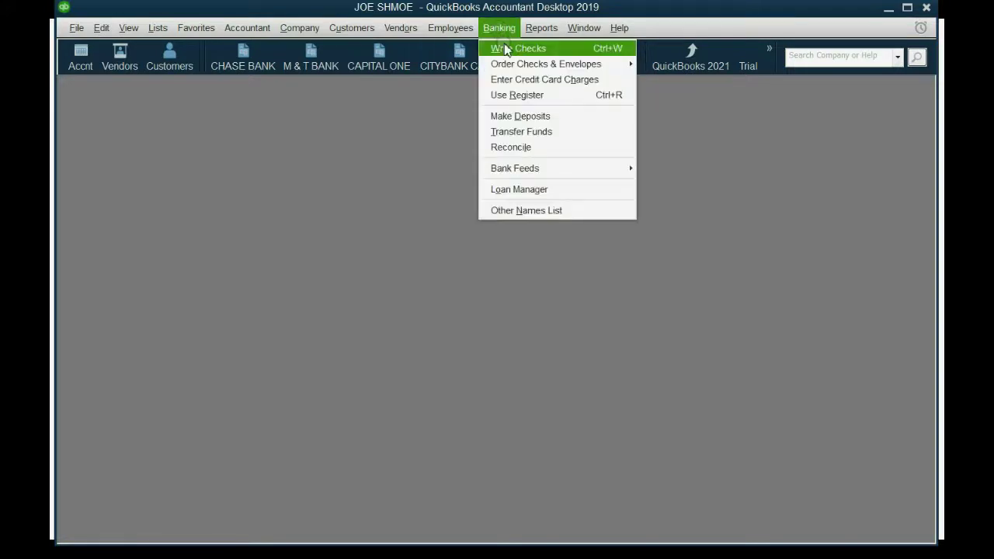
click(506, 48)
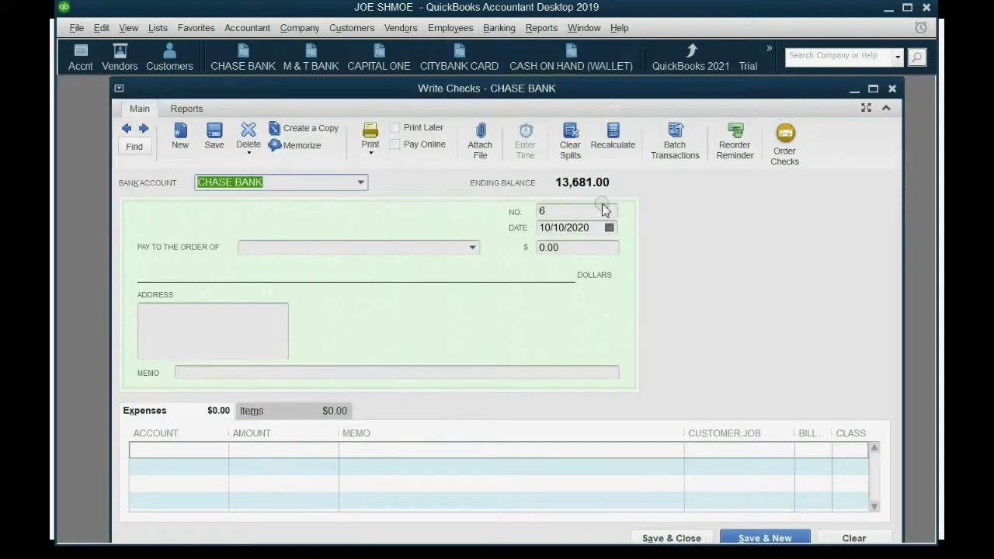
click(610, 226)
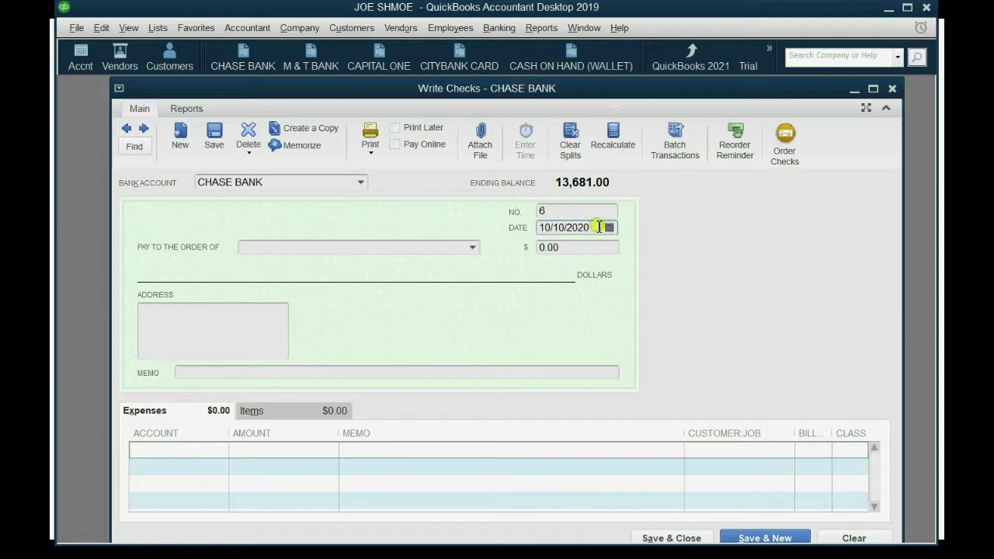
drag(591, 227, 578, 228)
key(Tab)
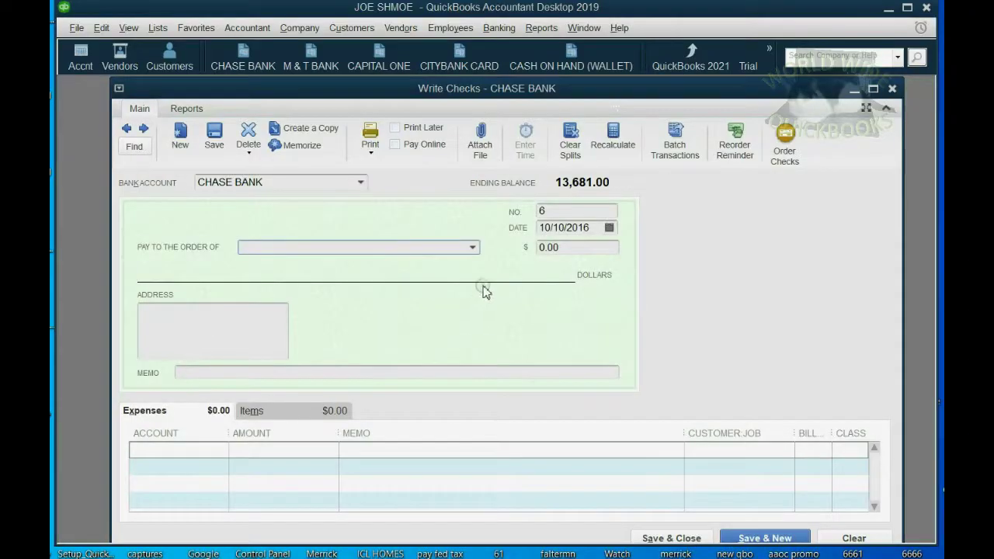
click(472, 247)
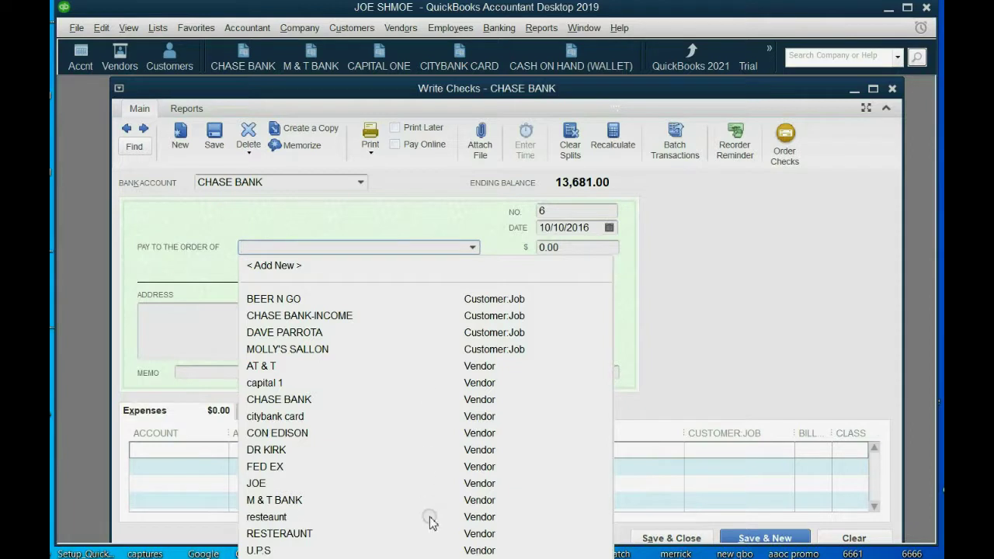
Step: Create the vendor ANNA'S DEALERSHIP and make it check 6's payee
click(286, 264)
click(457, 222)
click(445, 302)
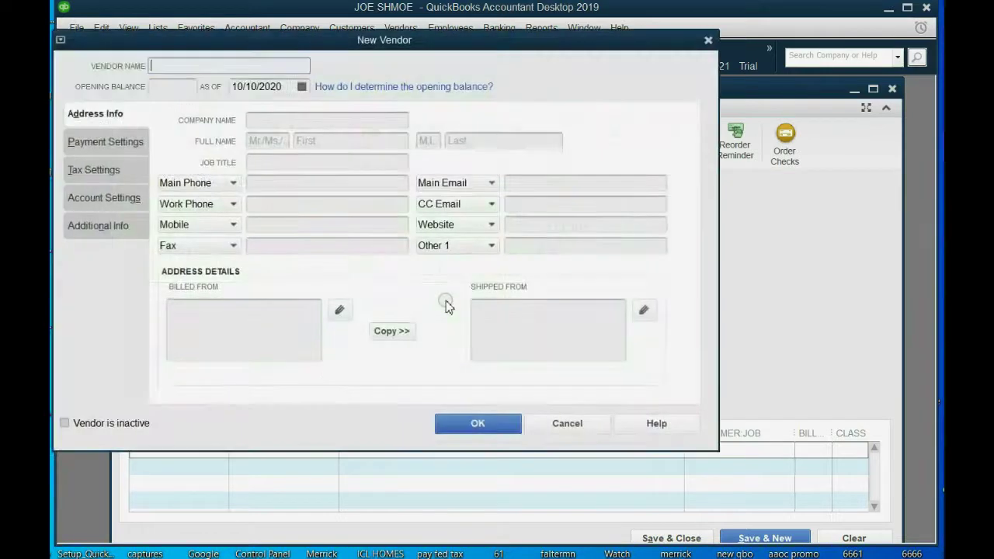
text(A)
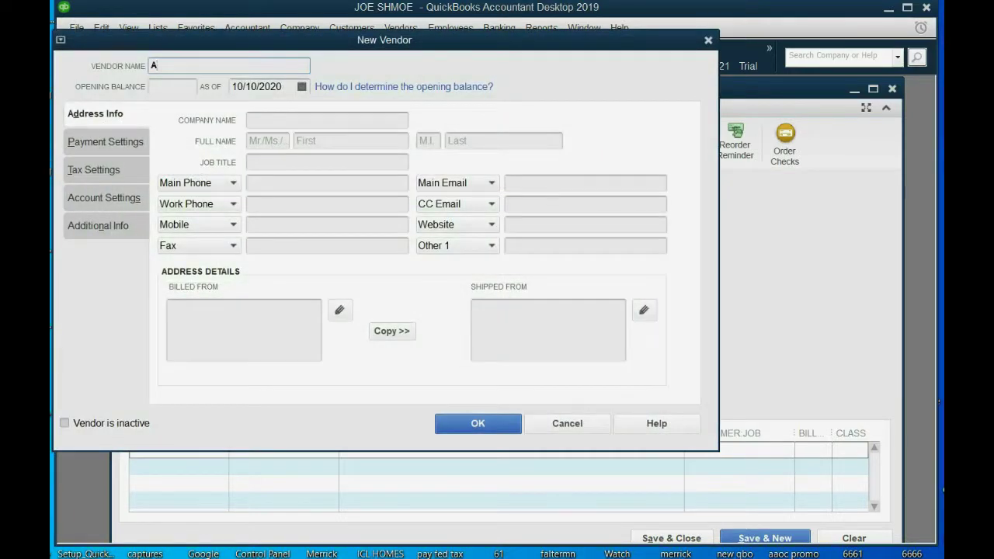
text(NNA'S DEAL)
text(ERSHIP)
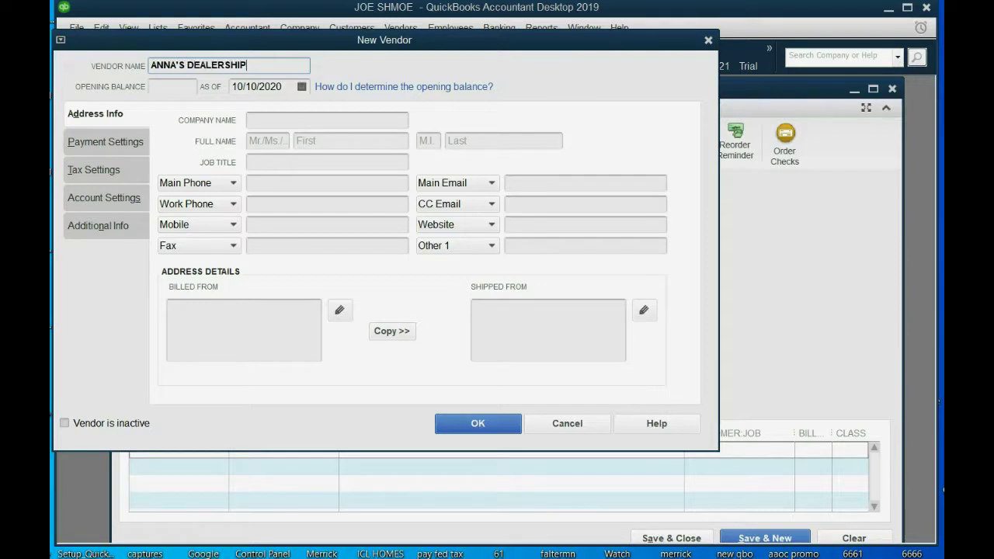
click(496, 427)
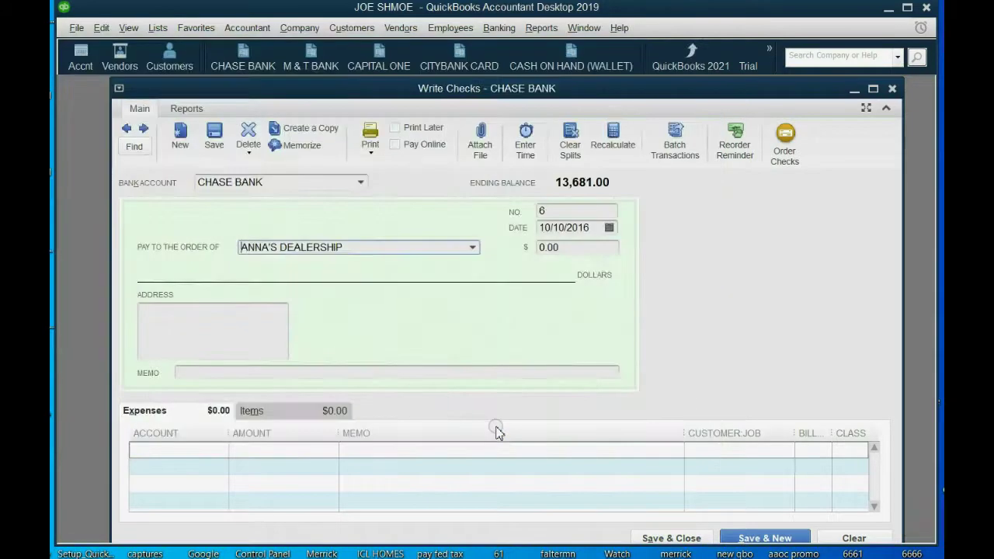
Step: Keep ANNA'S DEALERSHIP as payee and put HEALTH INSURANCE on the expense line
click(472, 247)
click(475, 247)
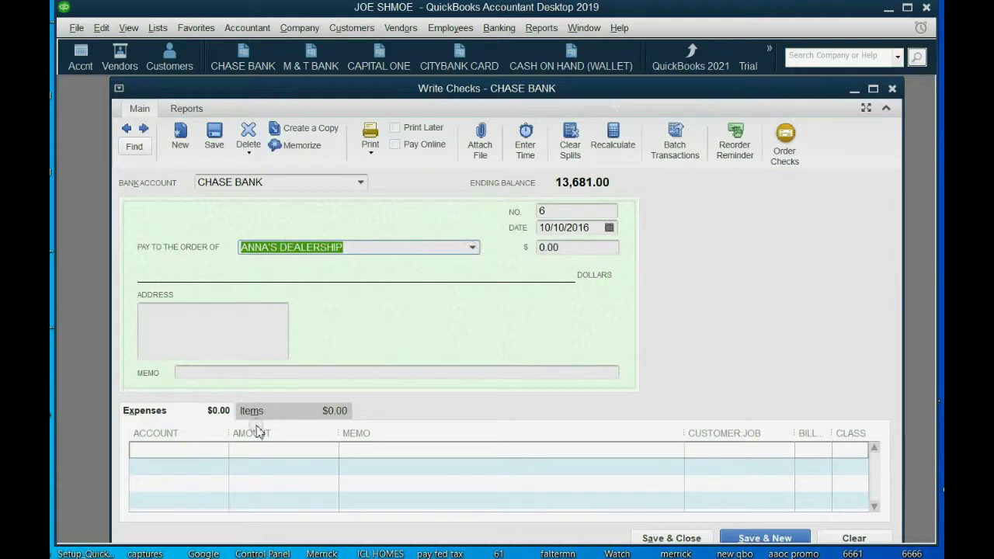
click(219, 448)
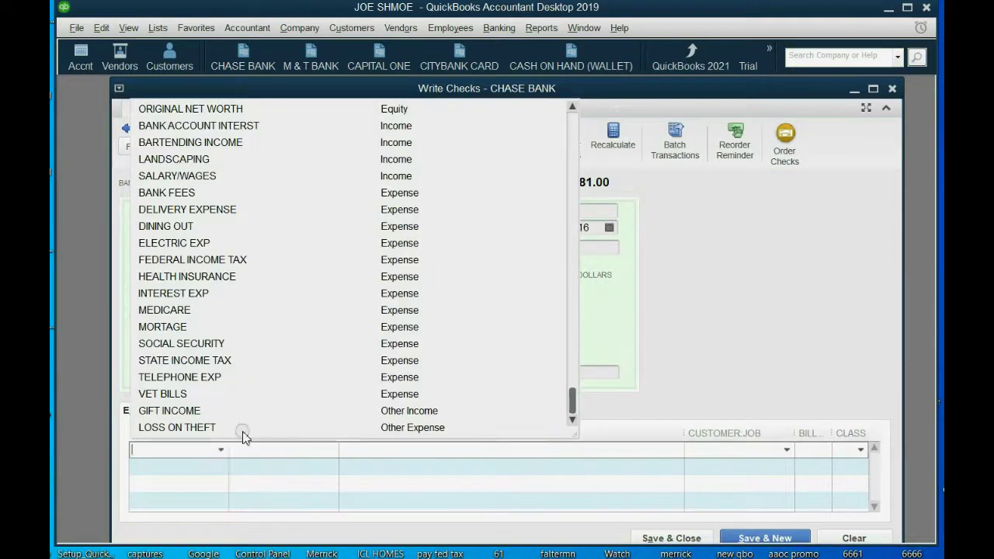
click(411, 275)
click(220, 450)
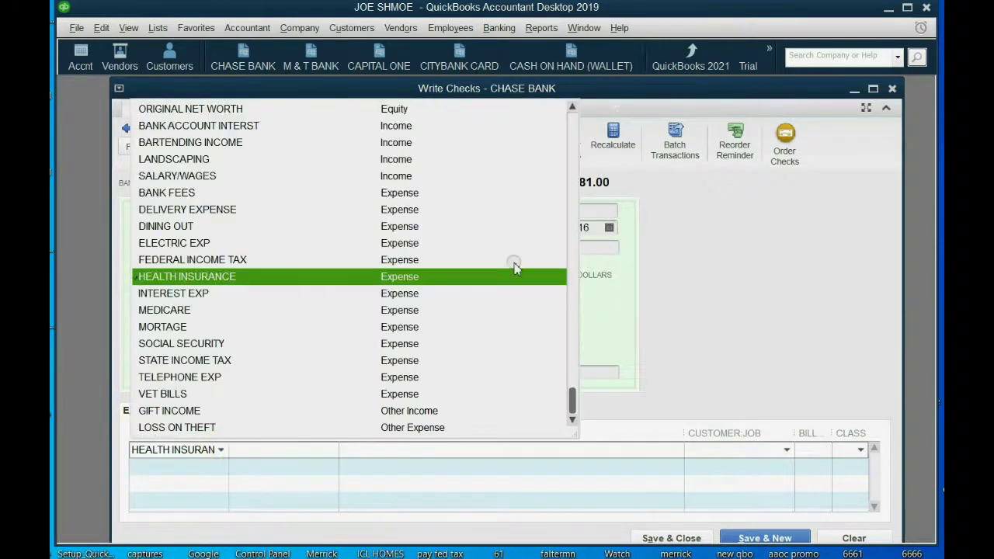
Step: Begin adding a new Fixed Asset account from the account list
drag(570, 395, 589, 123)
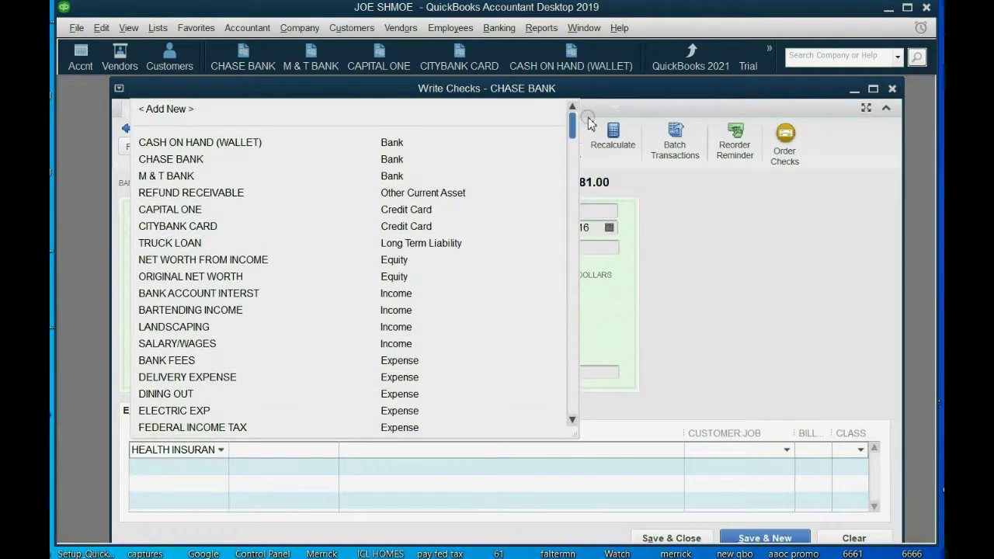
click(242, 111)
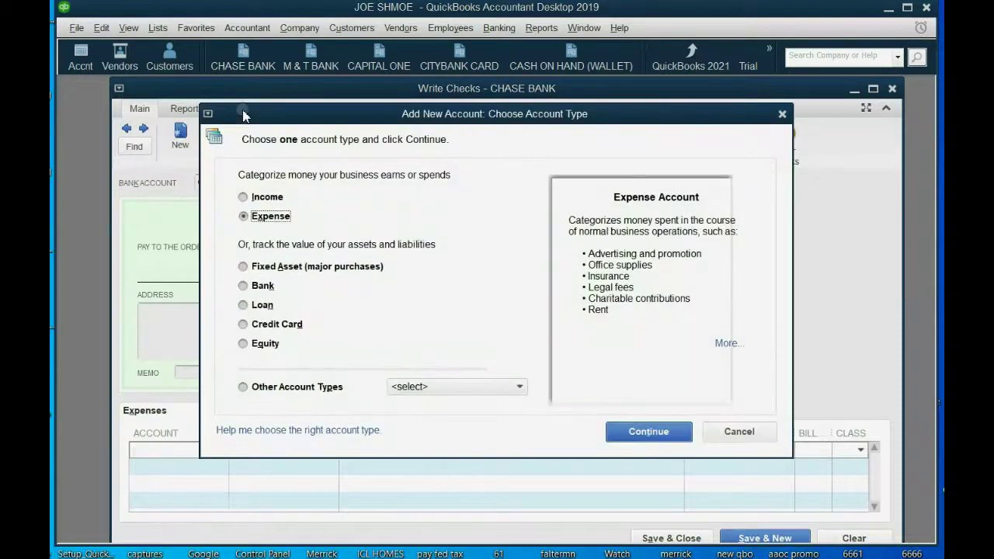
click(282, 267)
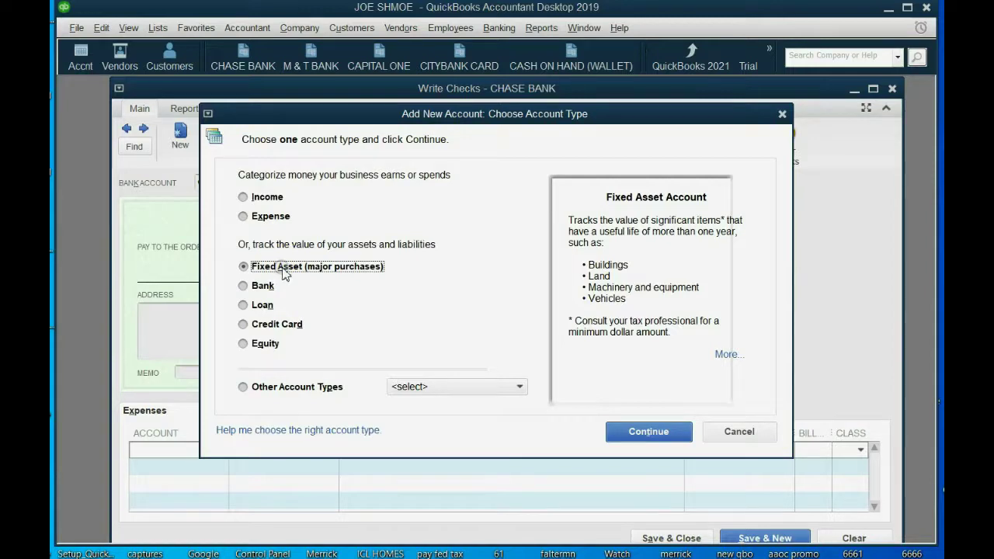
click(658, 437)
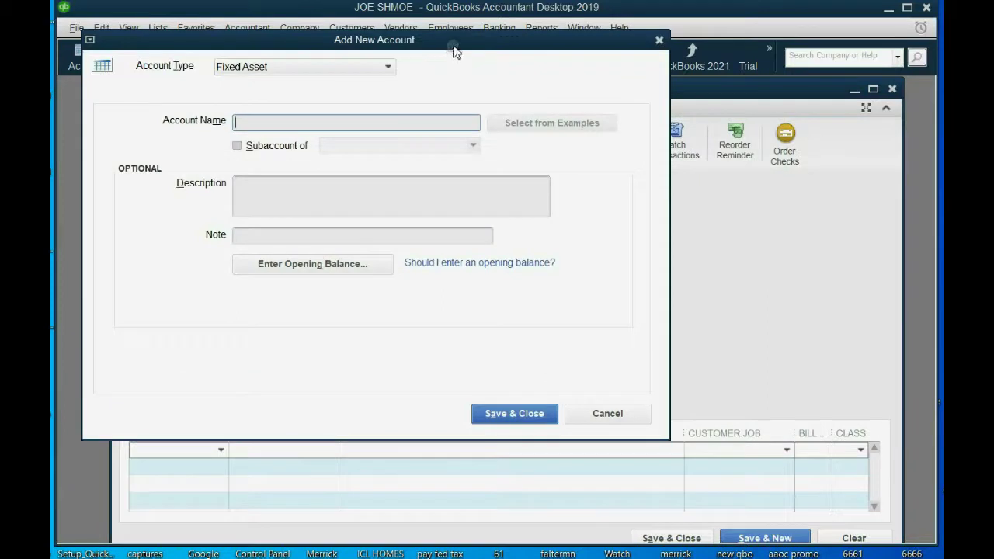
Step: Name the new fixed-asset account ELECTRONIC BYKE and save it to the expense line
drag(455, 50, 527, 80)
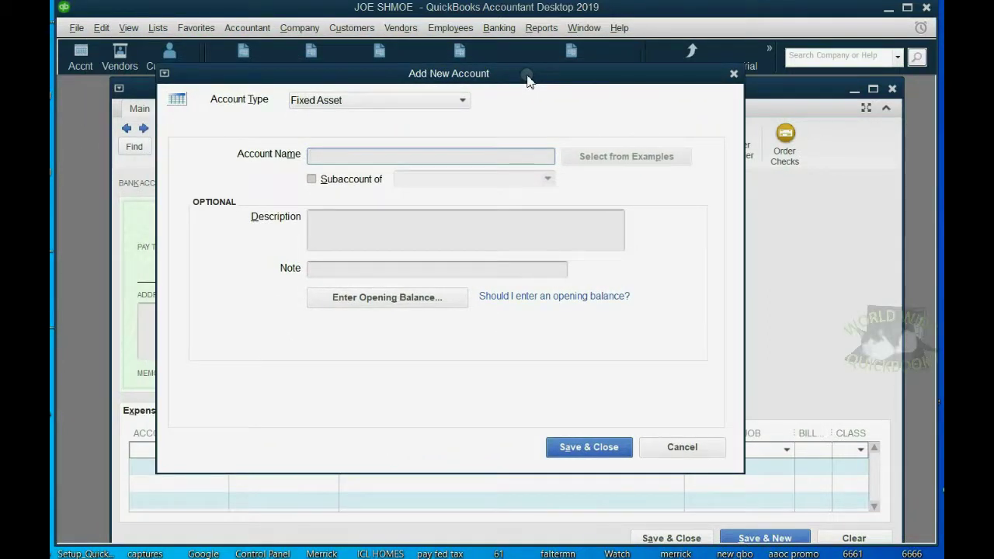
text(ELECTRONIC BYKE)
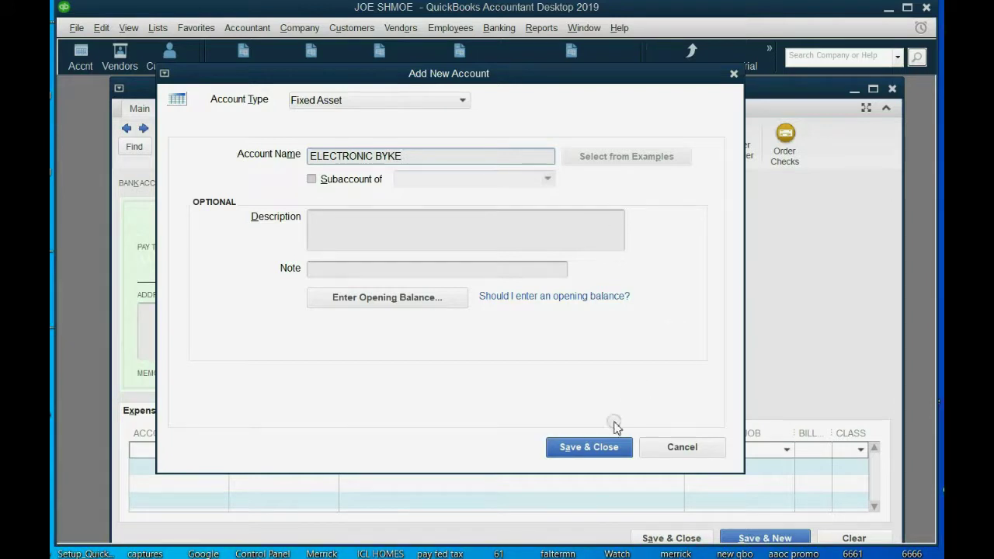
click(587, 447)
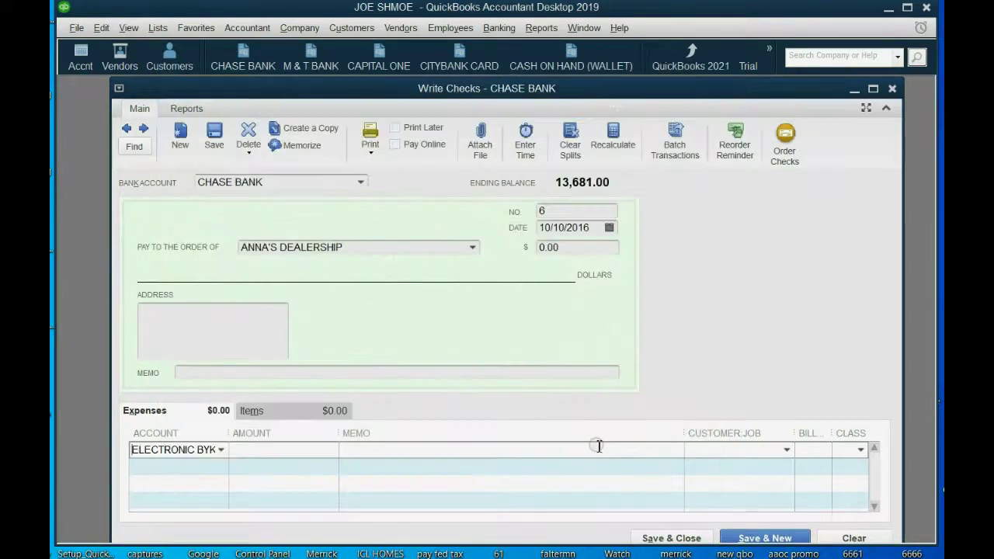
Step: Set check 6's amount to 3,000.00 and save it without a class
click(572, 248)
text(3,)
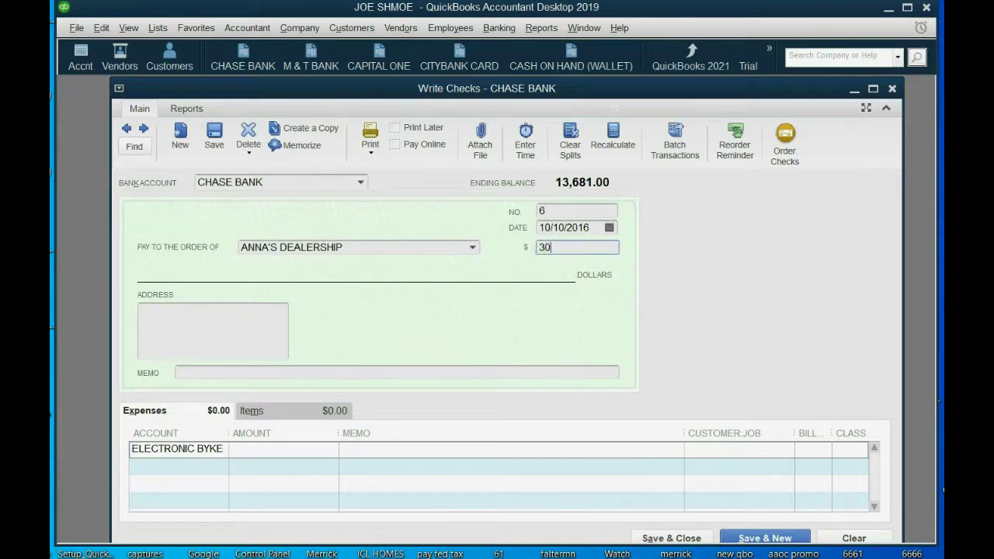
text(00)
key(Tab)
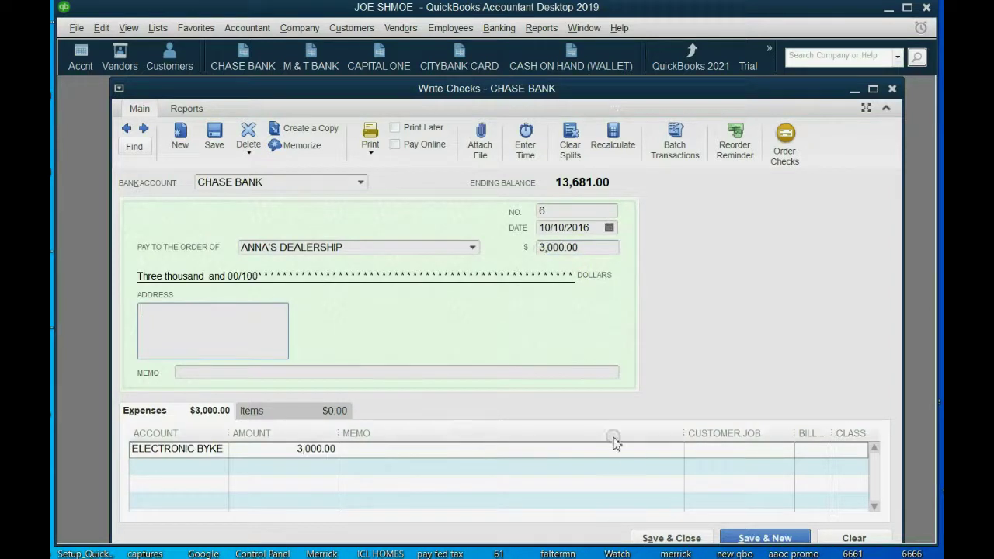
click(668, 538)
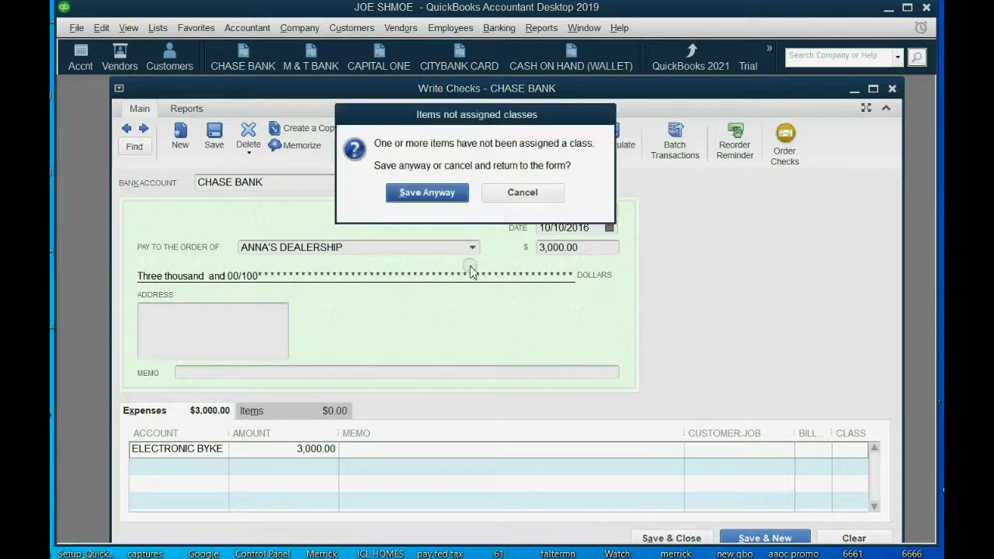
click(433, 200)
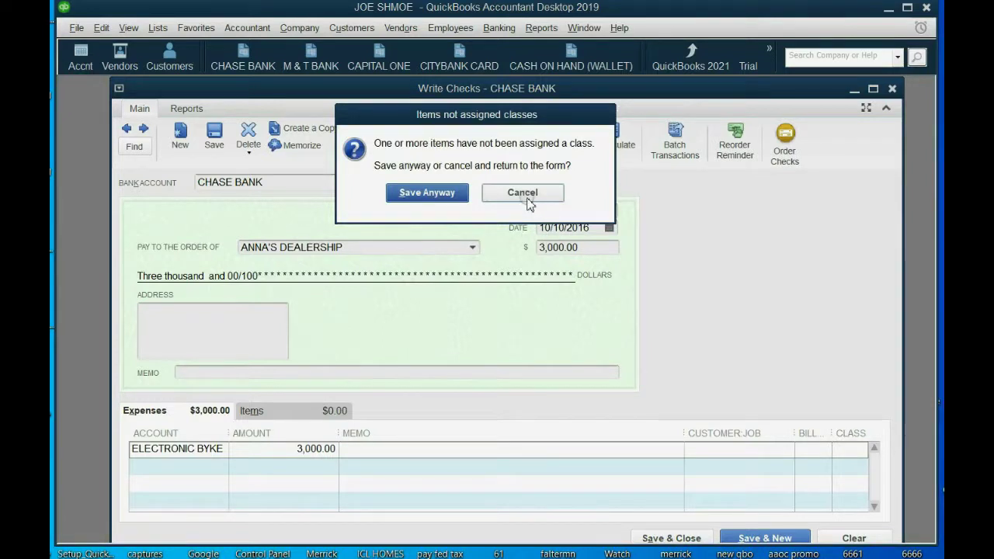
click(427, 192)
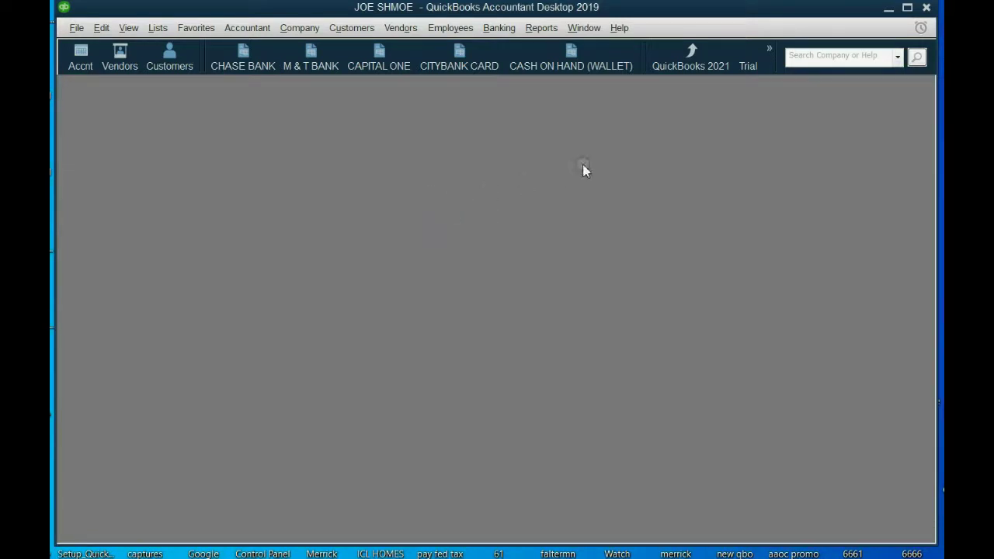
Step: Review the Trial Balance: ELECTRONIC BYKE debit 3,000.00, CHASE BANK 10,681.00
click(747, 56)
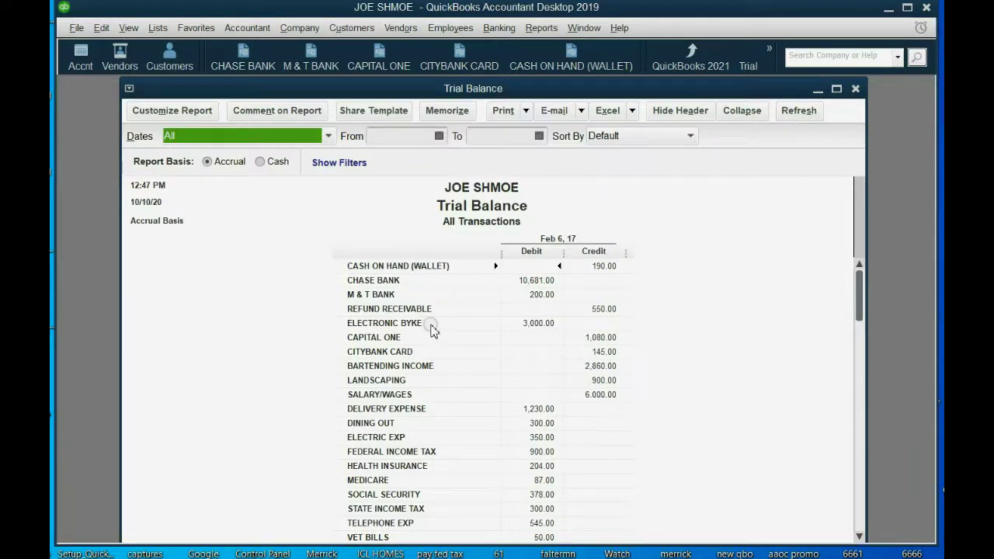
click(431, 325)
click(545, 322)
click(538, 279)
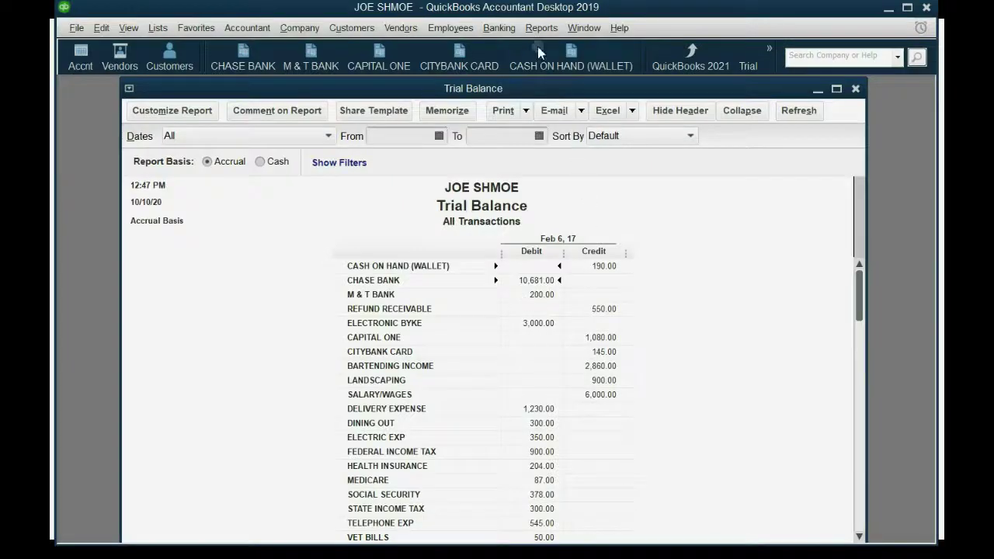
click(509, 31)
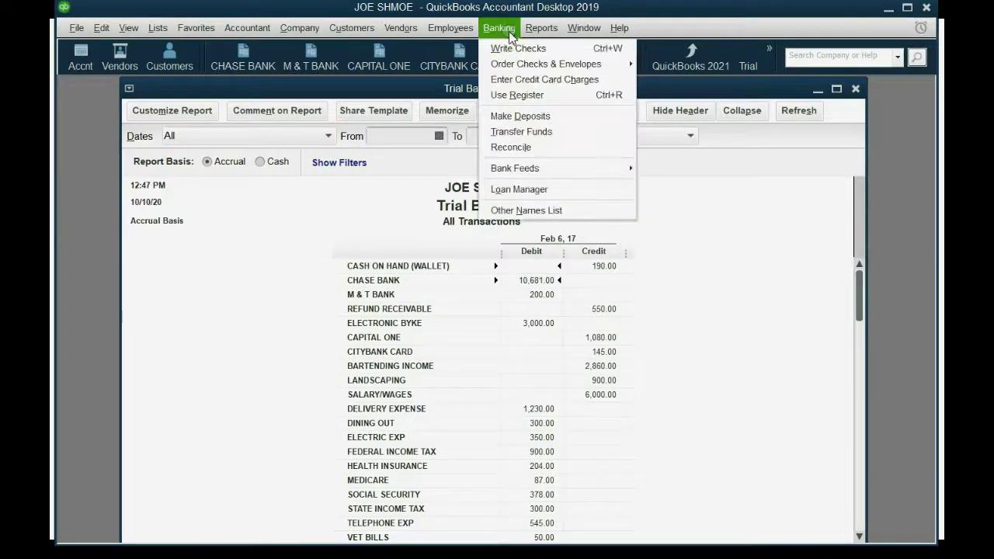
Step: Start Chase Bank check 7 dated 10/11/2016 to new vendor FRAN'S FURNITURE
click(518, 48)
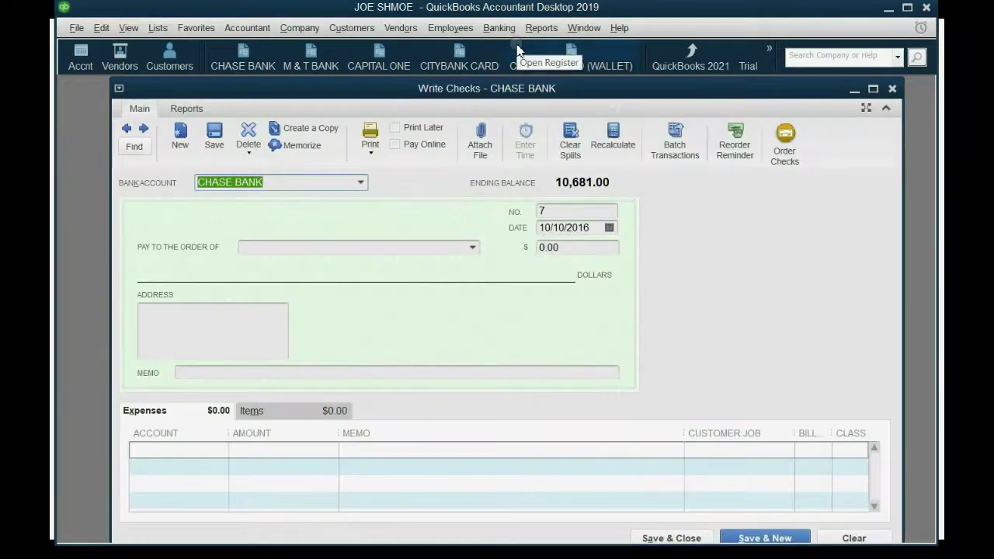
click(608, 228)
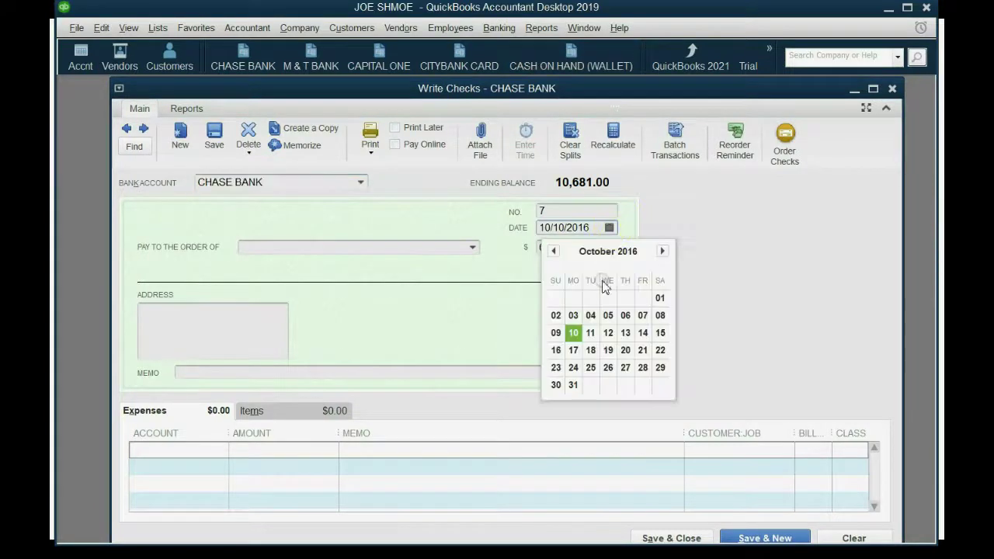
click(590, 332)
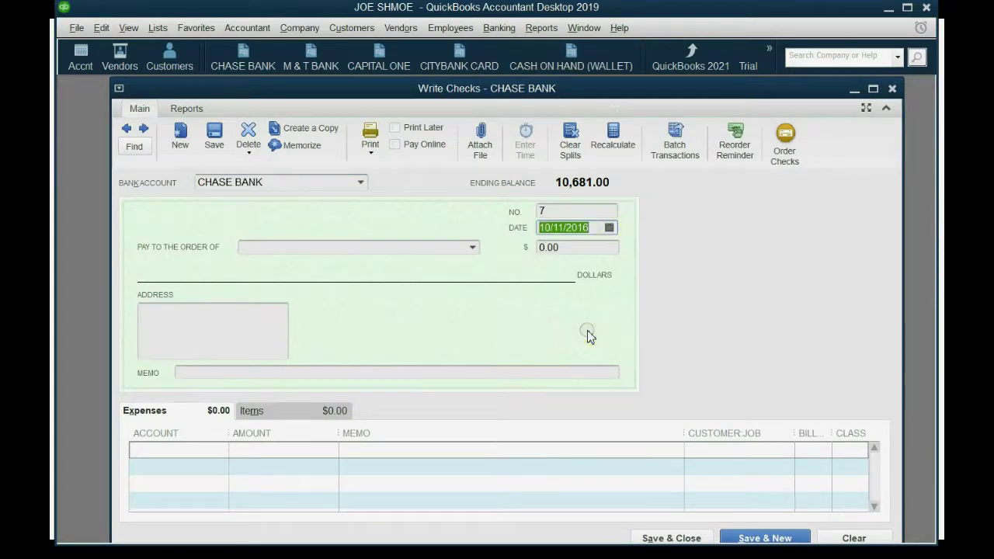
click(472, 247)
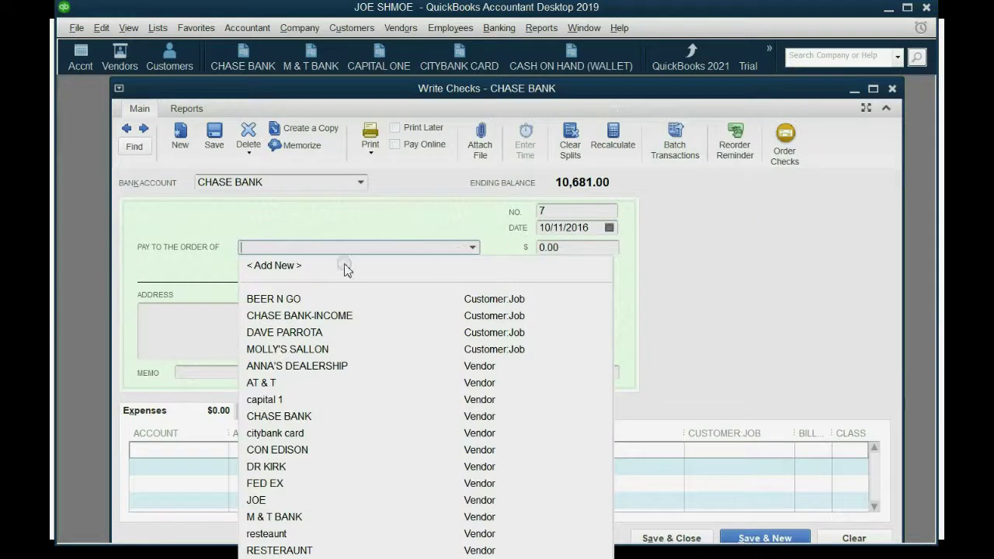
click(286, 268)
click(417, 307)
text(FRAN'S FURNATURE)
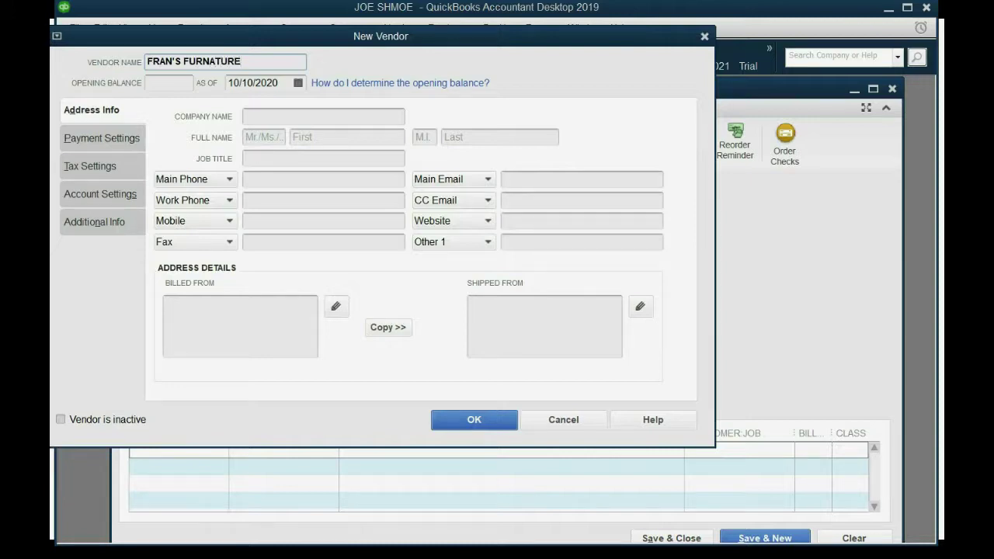
Step: Save vendor FRAN'S FURNITURE and charge check 7's line to new fixed-asset account COUCH
click(475, 419)
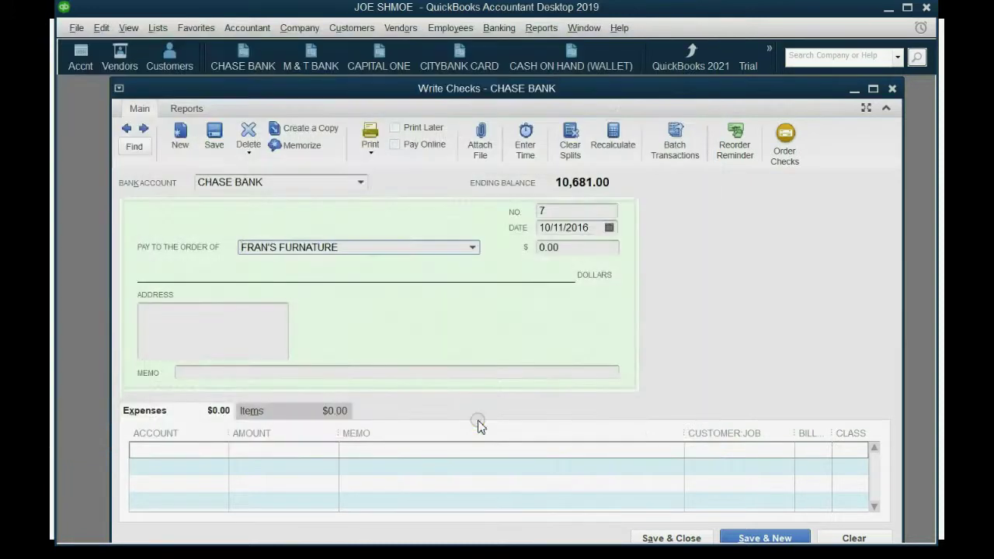
click(224, 449)
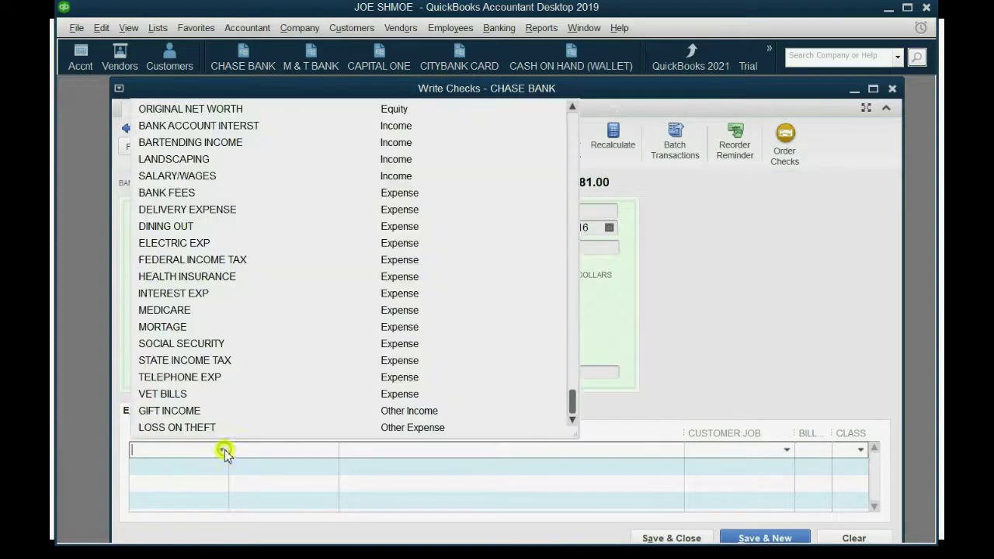
scroll(266, 397, up, 5)
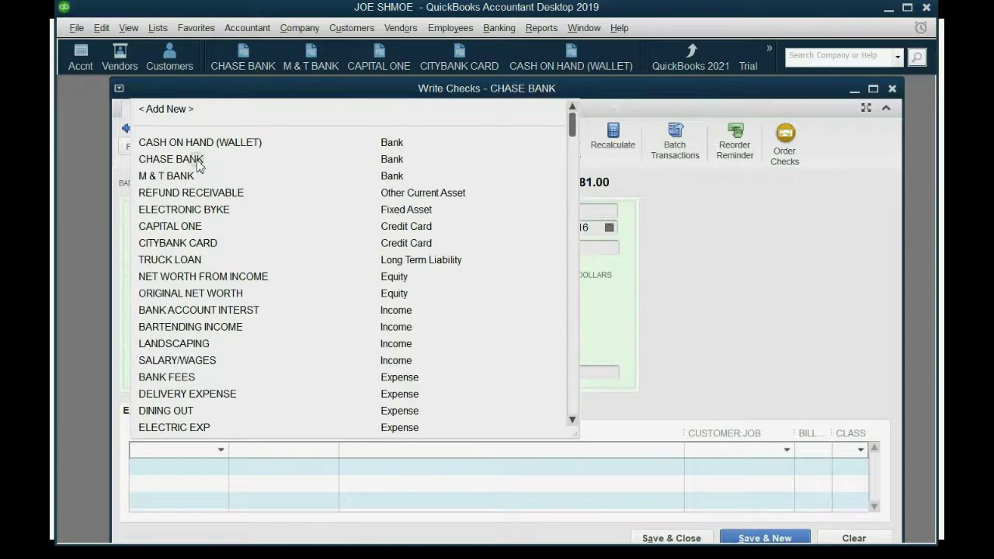
click(186, 110)
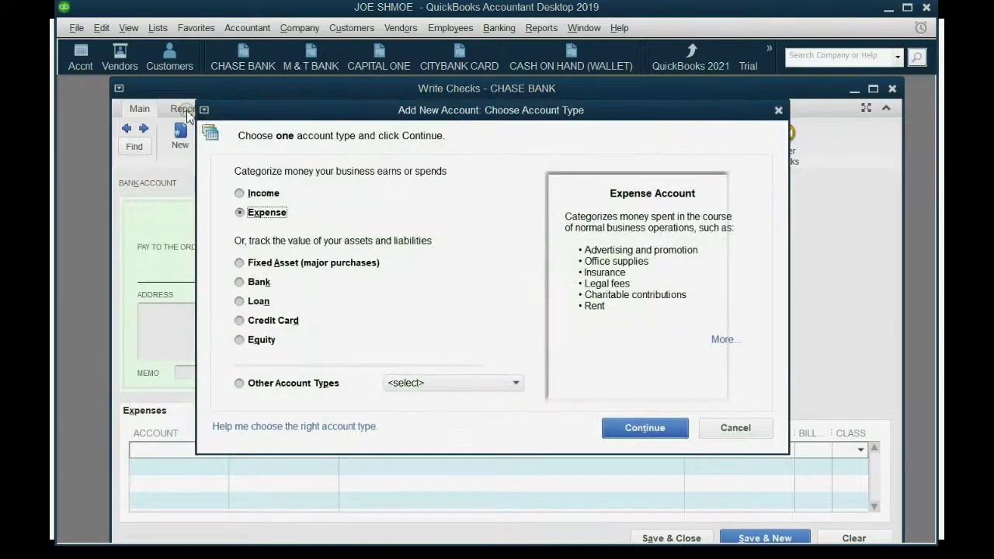
click(281, 262)
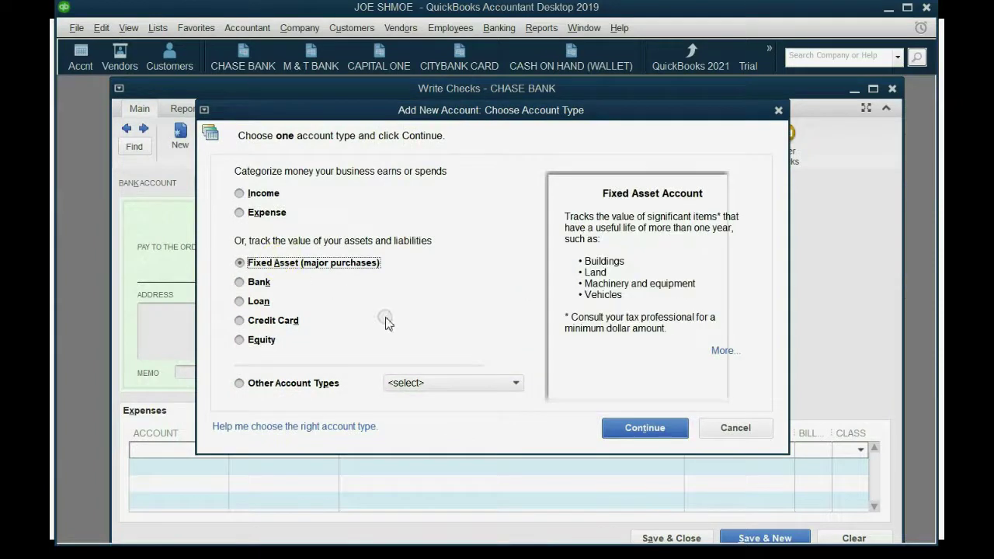
click(635, 428)
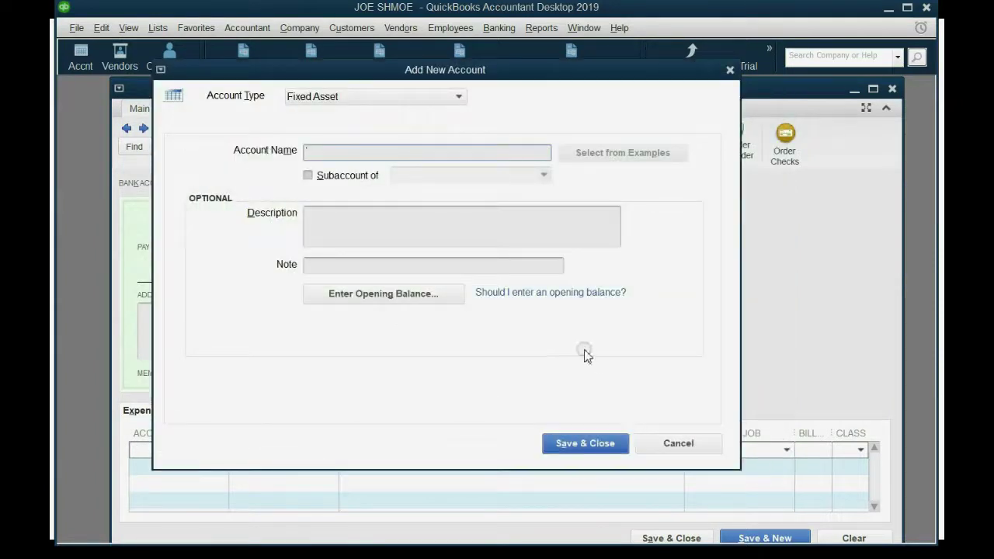
text(COUCH)
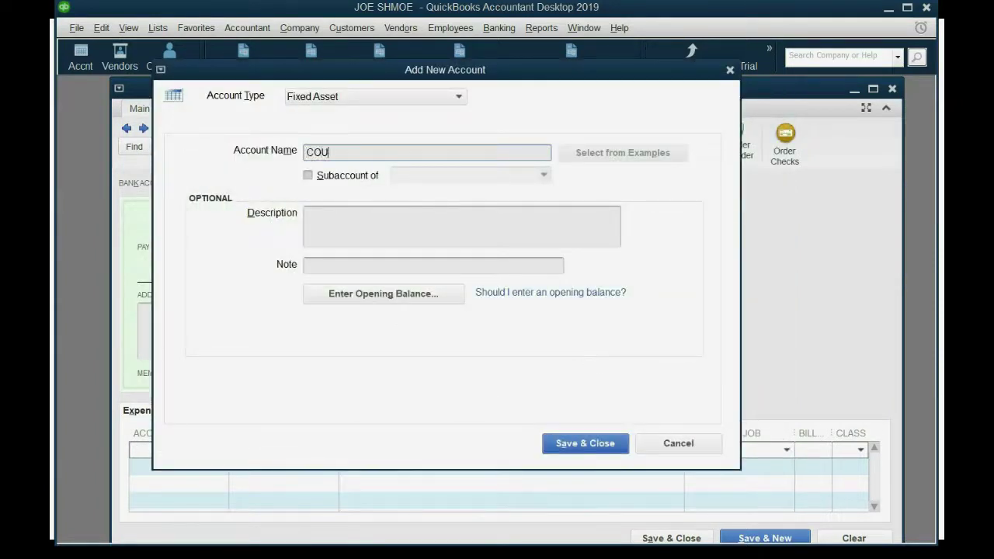
click(583, 445)
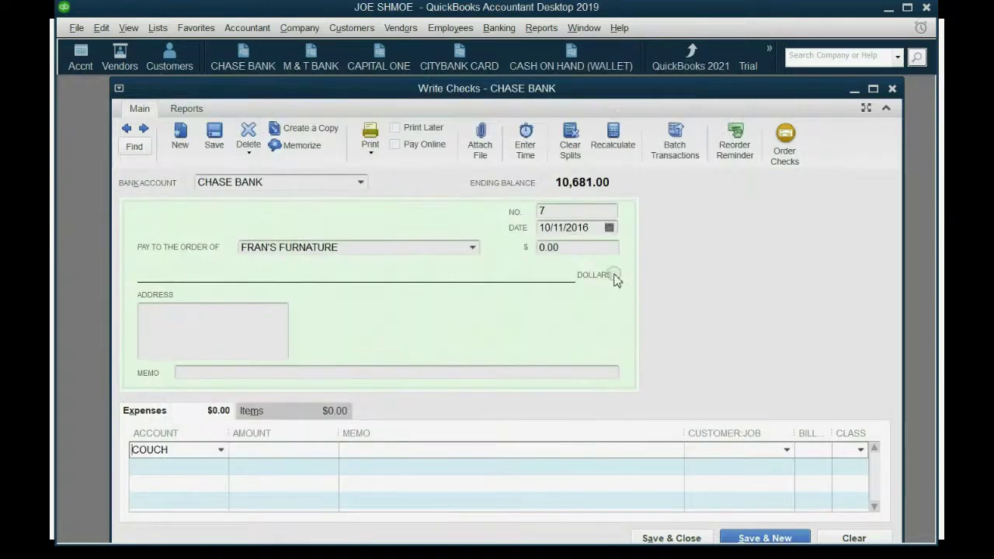
Step: Set check 7's amount to 2,000.00 and save it without a class
click(583, 247)
text(2)
key(Tab)
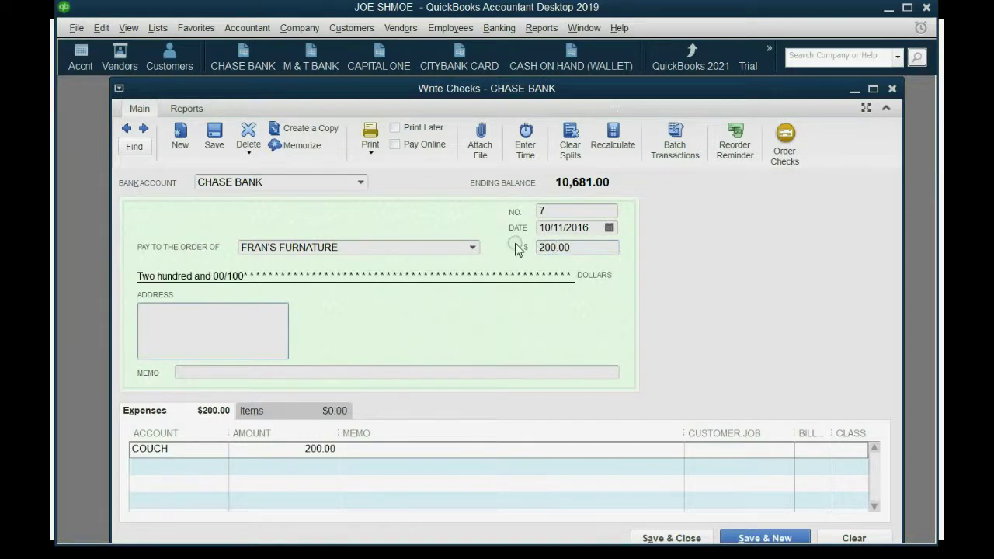
click(599, 247)
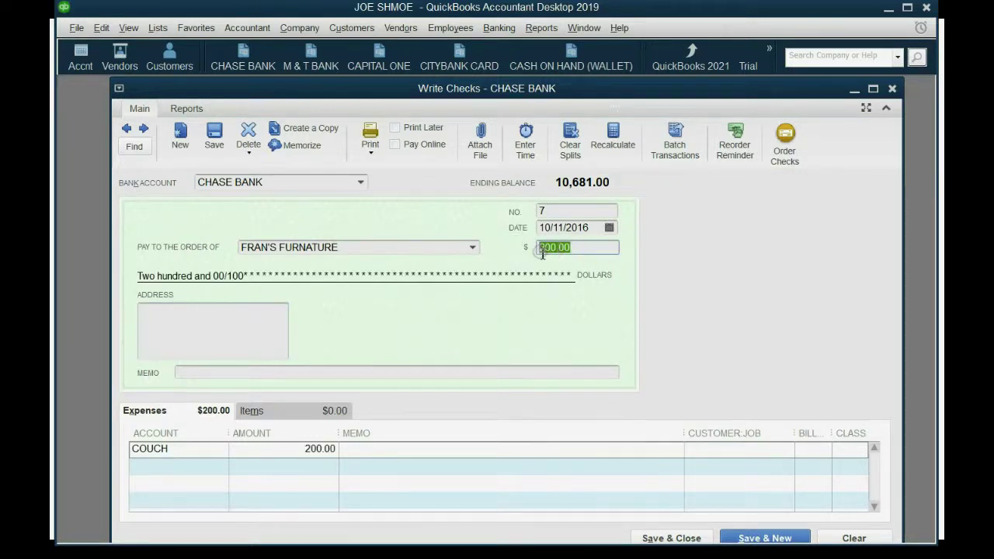
text(2,)
text(00)
key(Tab)
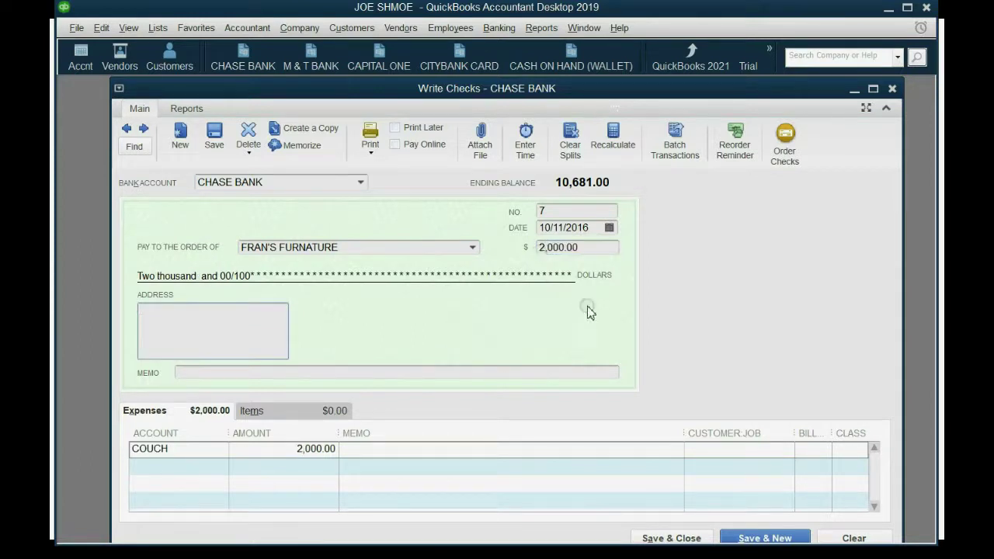
click(701, 538)
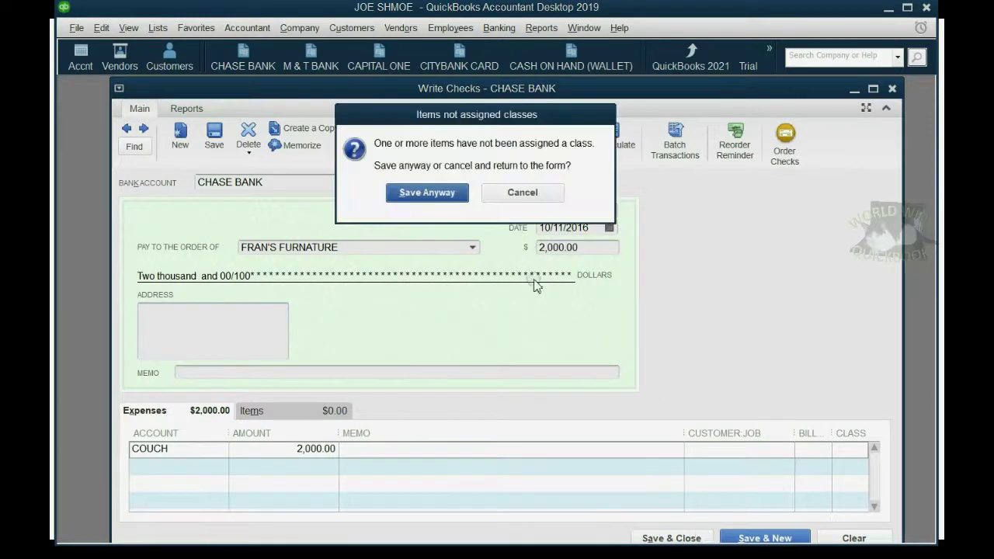
click(449, 194)
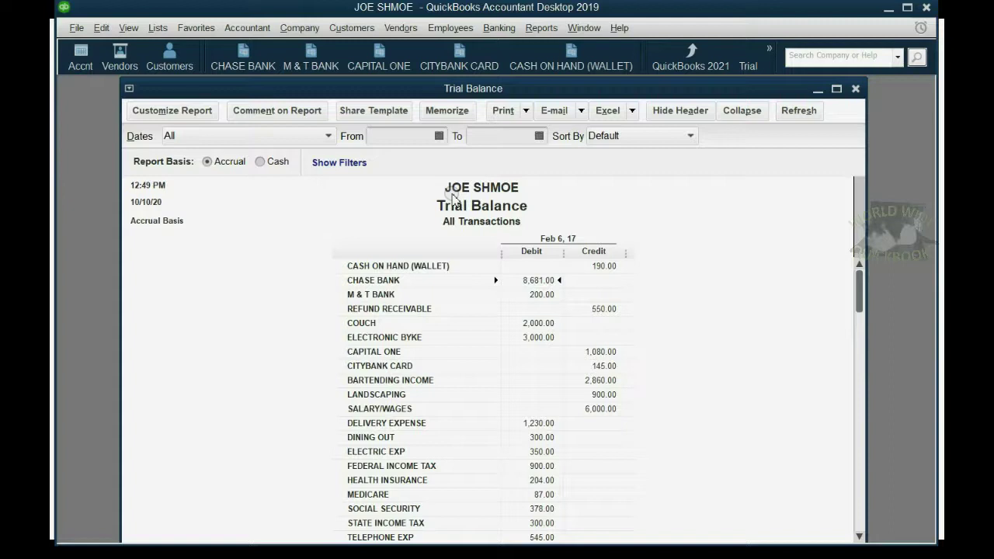
click(530, 323)
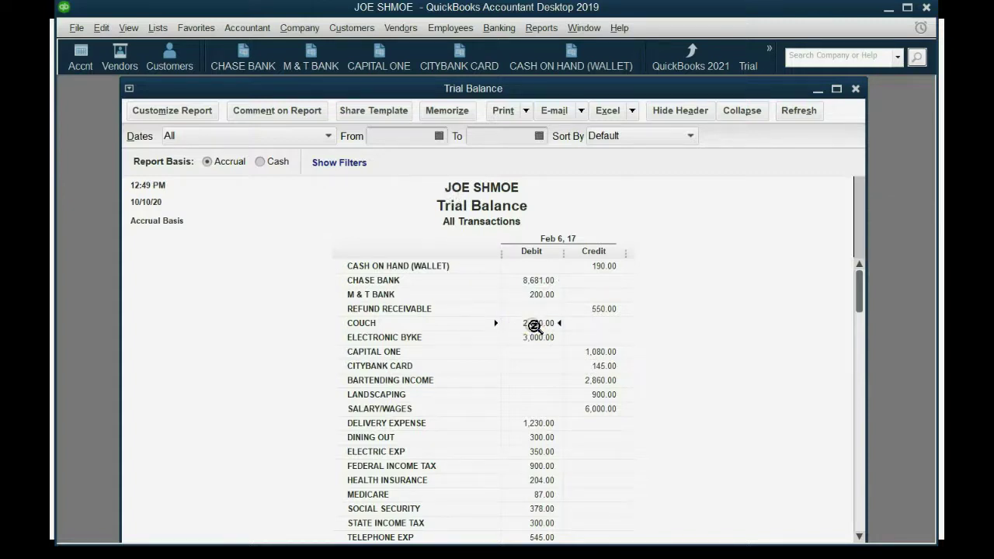
click(530, 282)
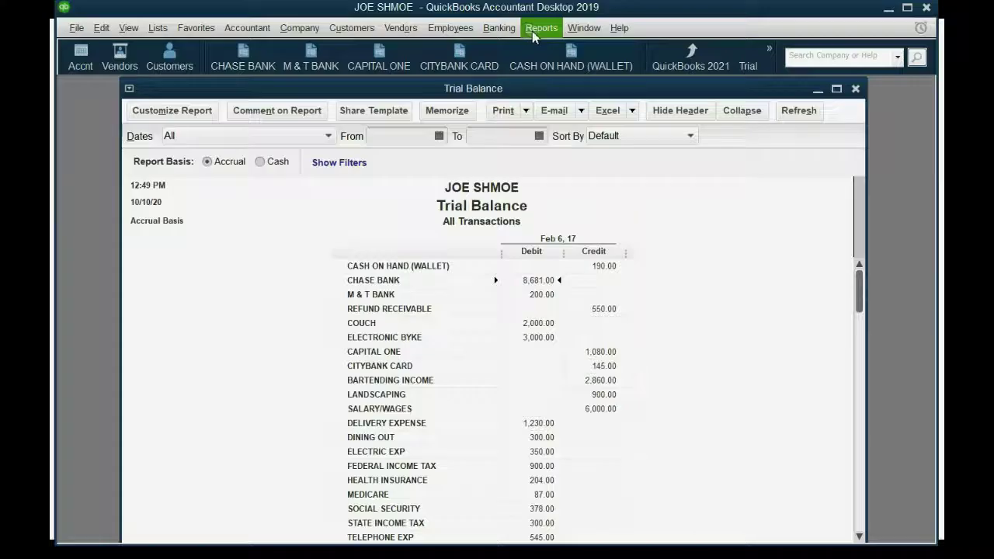
Step: Open the standard Balance Sheet with the date range set to All
click(541, 27)
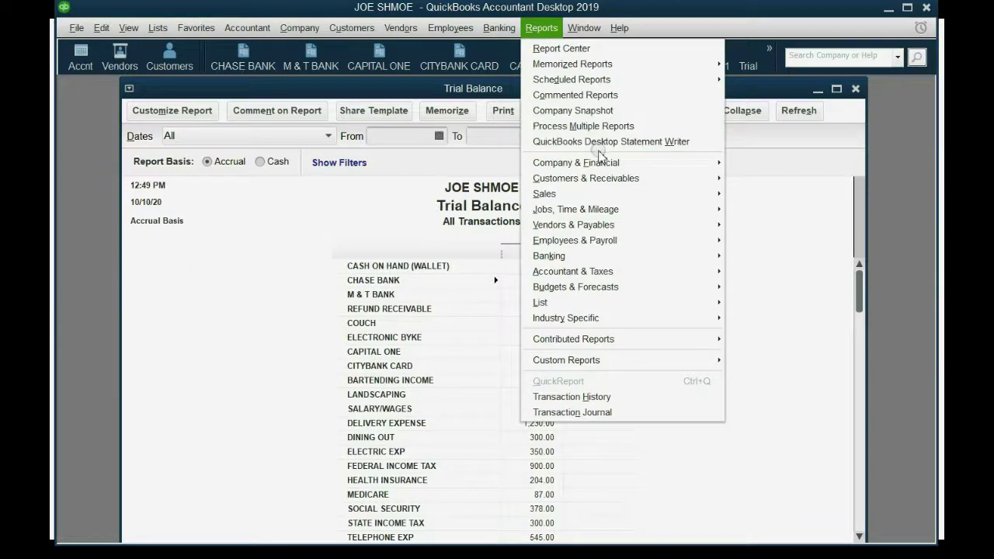
mouse_move(576, 162)
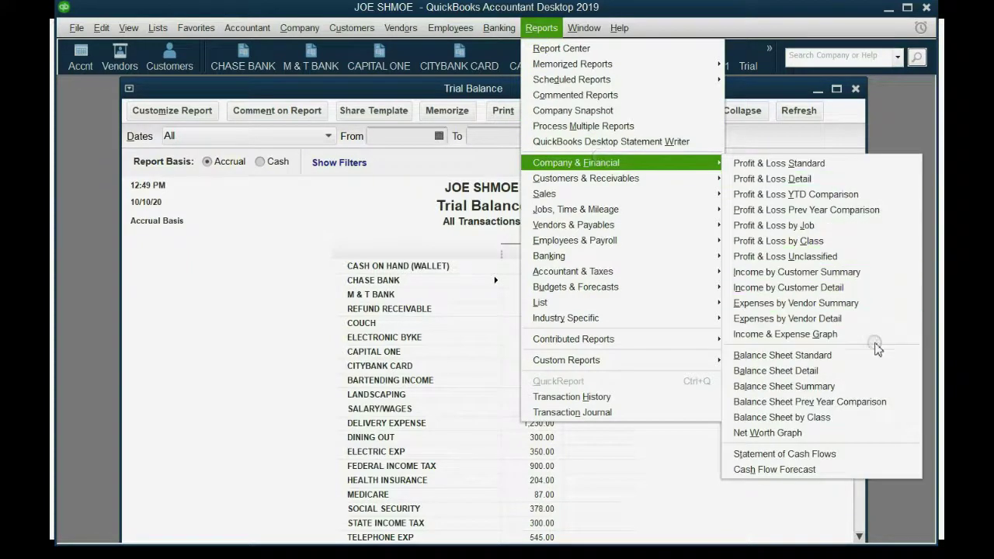
click(869, 355)
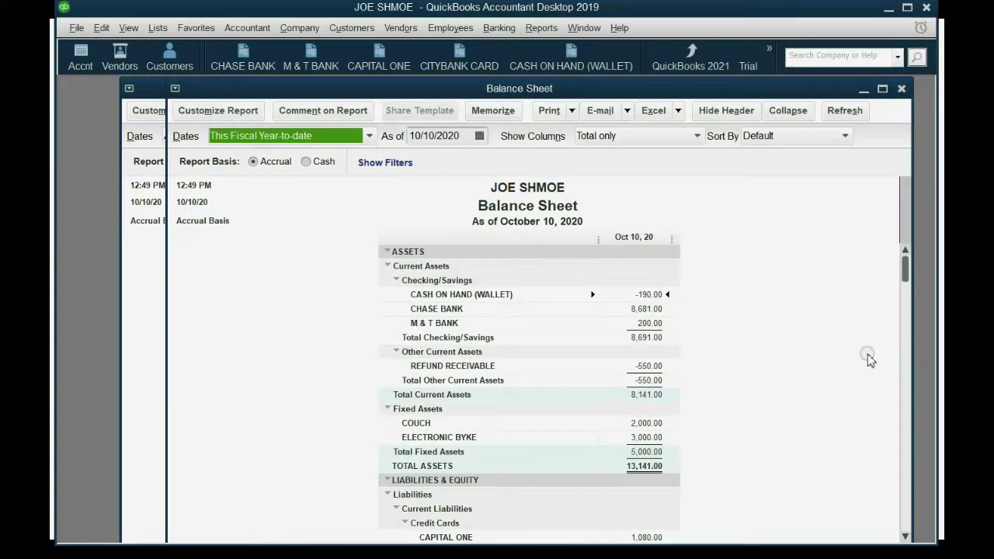
click(326, 135)
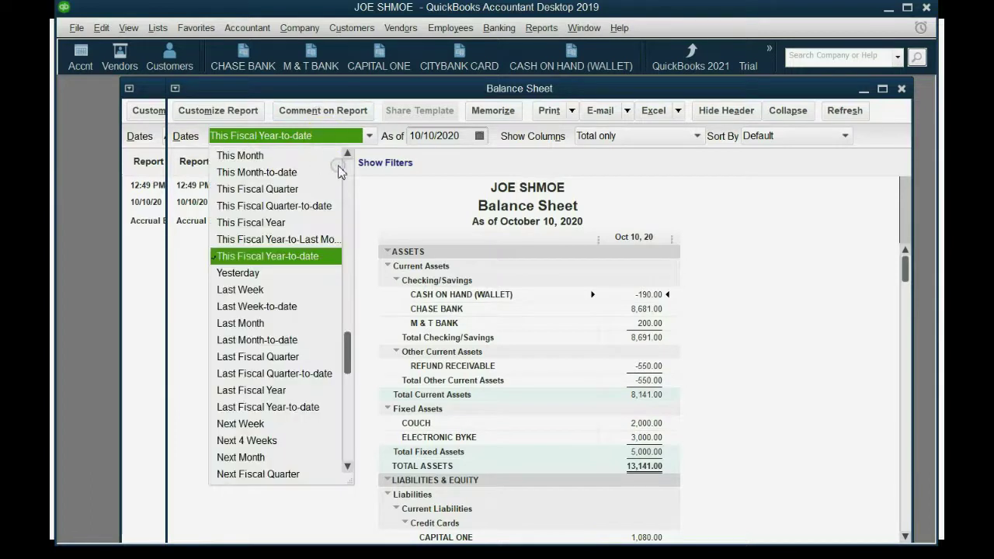
scroll(346, 167, up, 2)
click(310, 155)
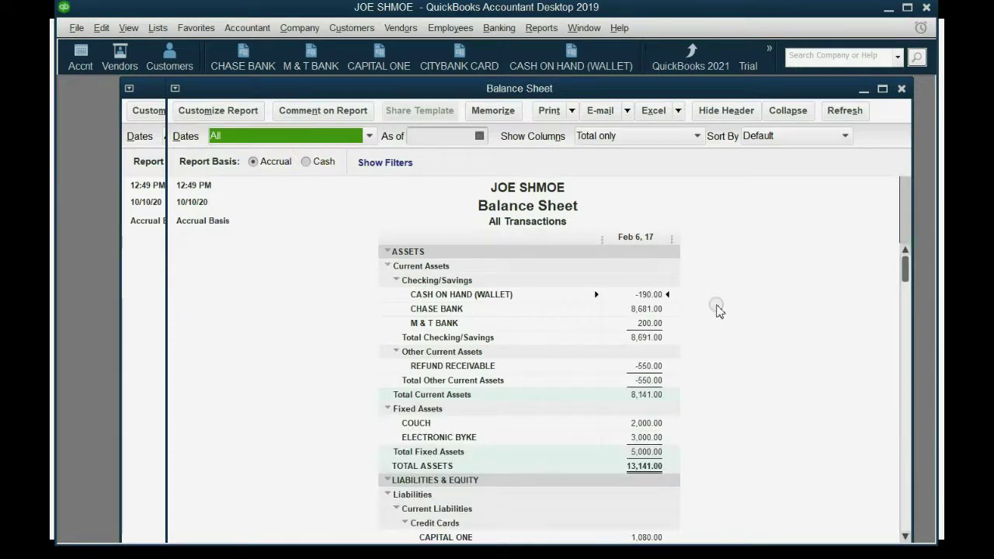
Step: Inspect the COUCH, ELECTRONIC BYKE and Total Fixed Assets rows of the Balance Sheet
click(644, 429)
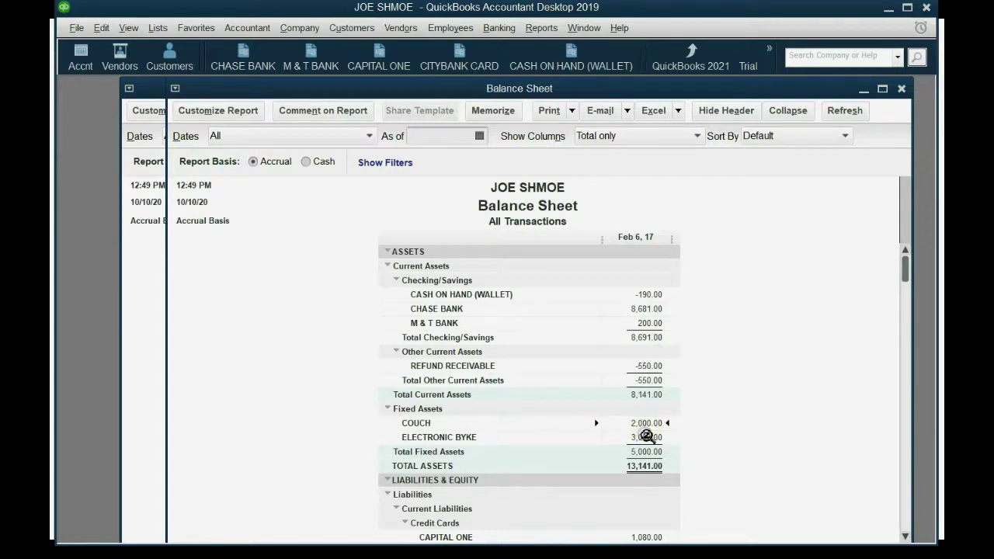
click(646, 437)
click(656, 451)
scroll(735, 343, down, 3)
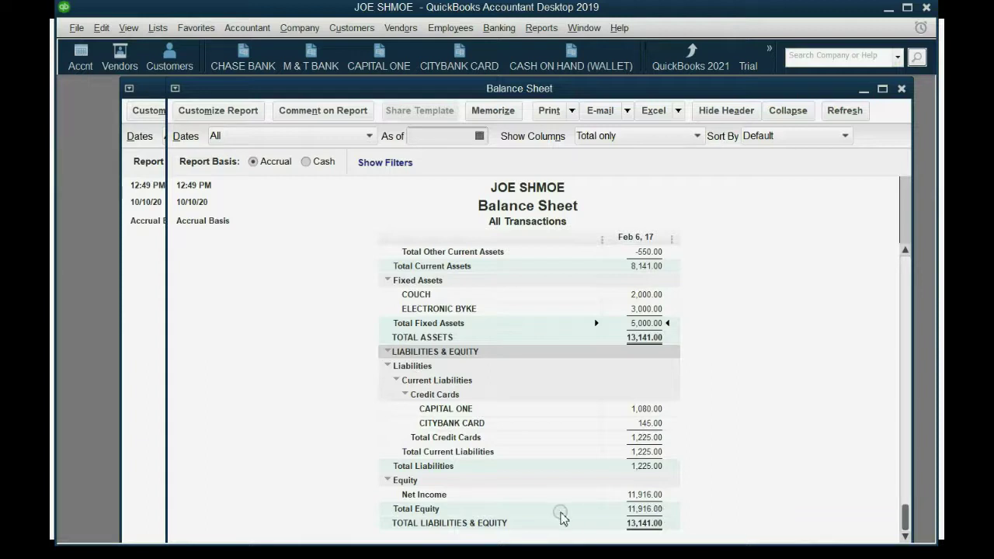
scroll(645, 516, up, 3)
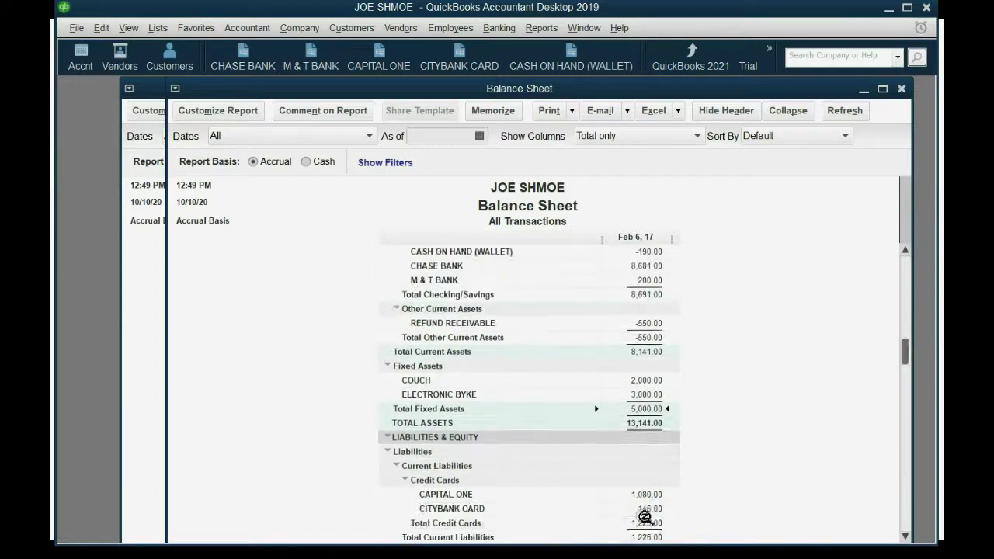